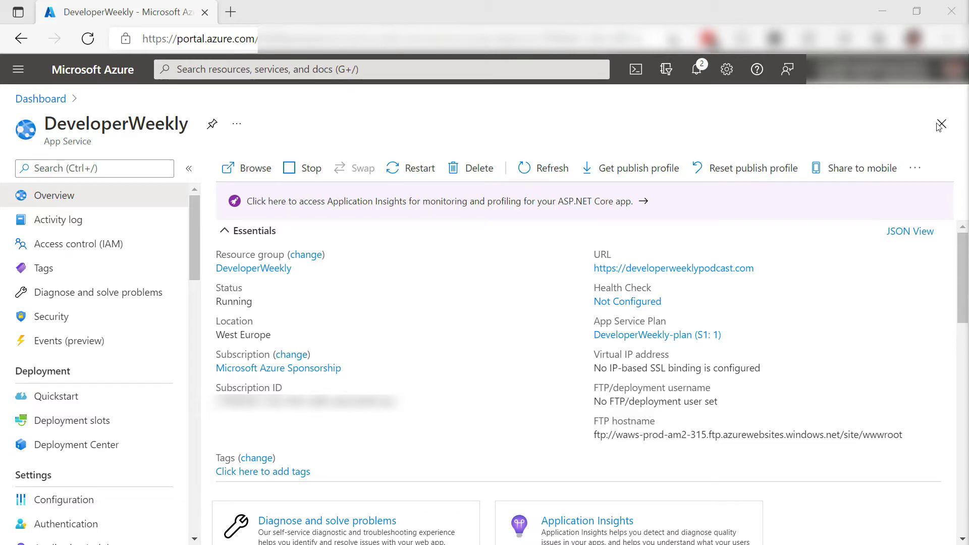
scroll(124, 392, down, 3)
scroll(124, 392, down, 4)
scroll(124, 392, down, 2)
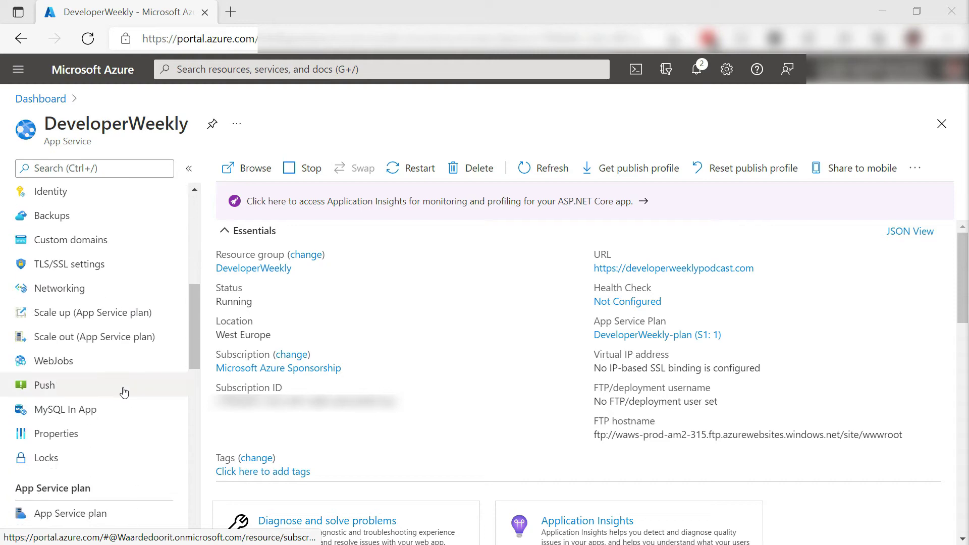
- Open DeveloperWeekly's scale-out settings and switch to Custom autoscale
click(128, 341)
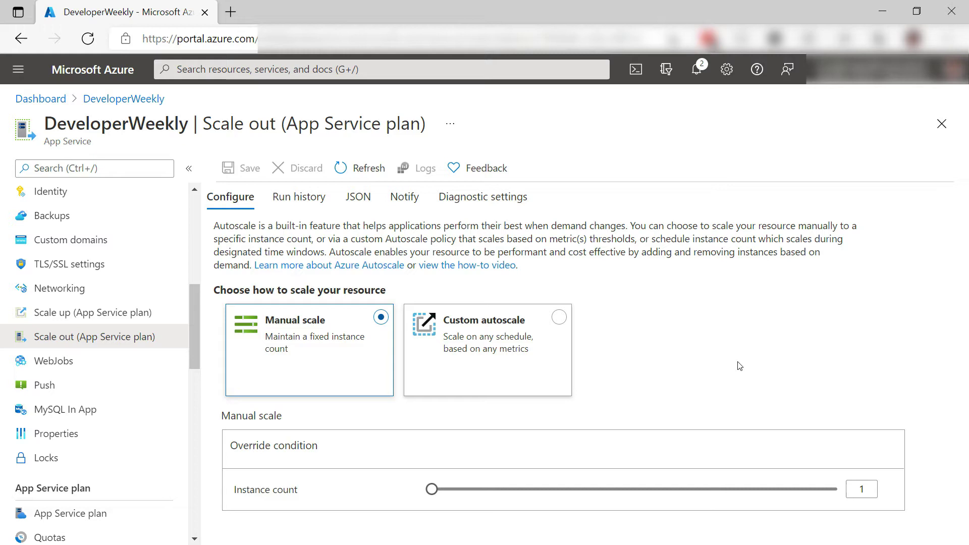
click(542, 348)
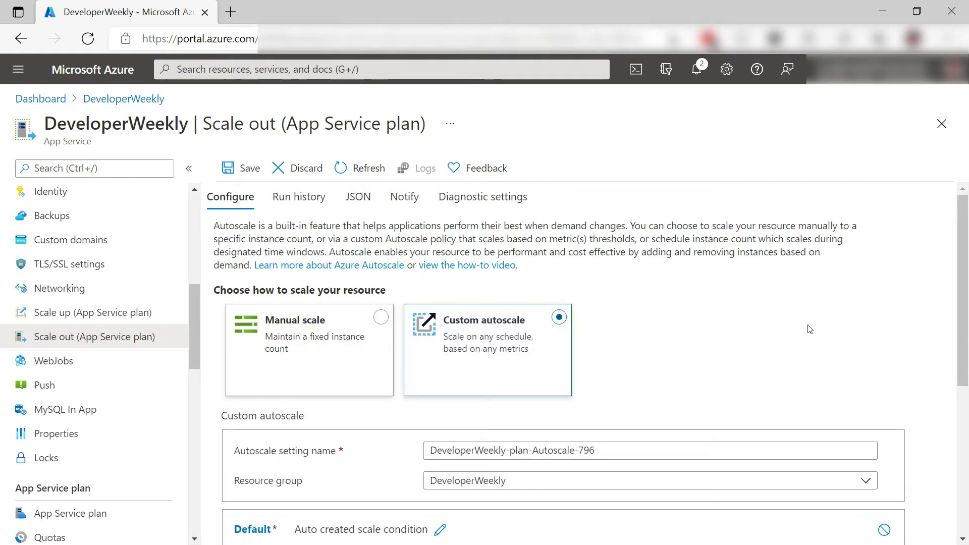
scroll(809, 328, down, 1)
scroll(809, 329, down, 3)
scroll(795, 334, down, 2)
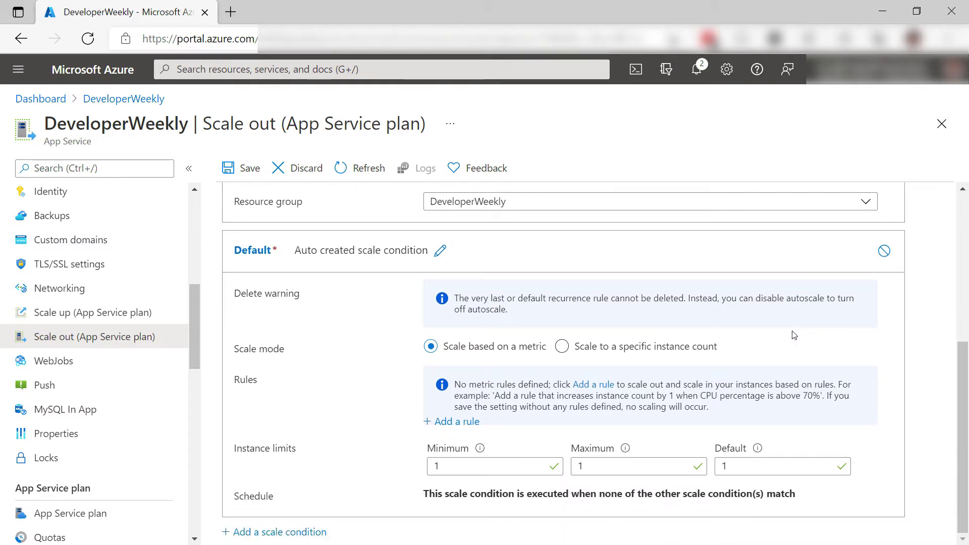
- Start a new scale rule and set its metric to Data Out
click(457, 426)
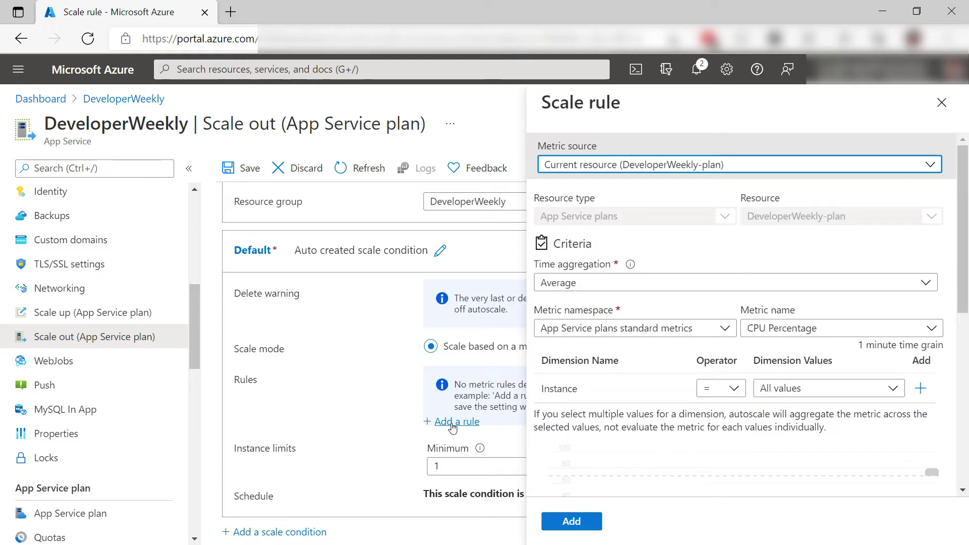
click(931, 329)
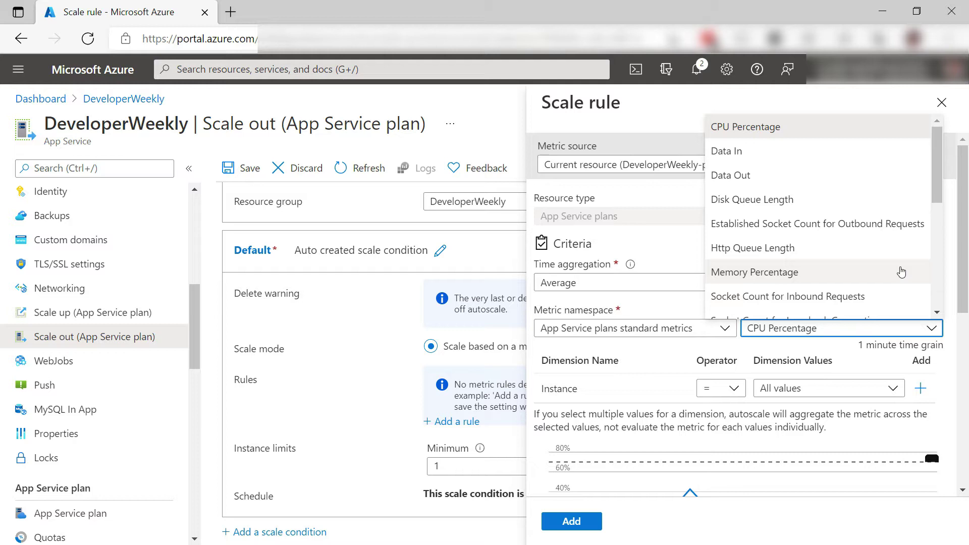
scroll(901, 272, down, 3)
scroll(901, 272, down, 3)
scroll(901, 272, down, 2)
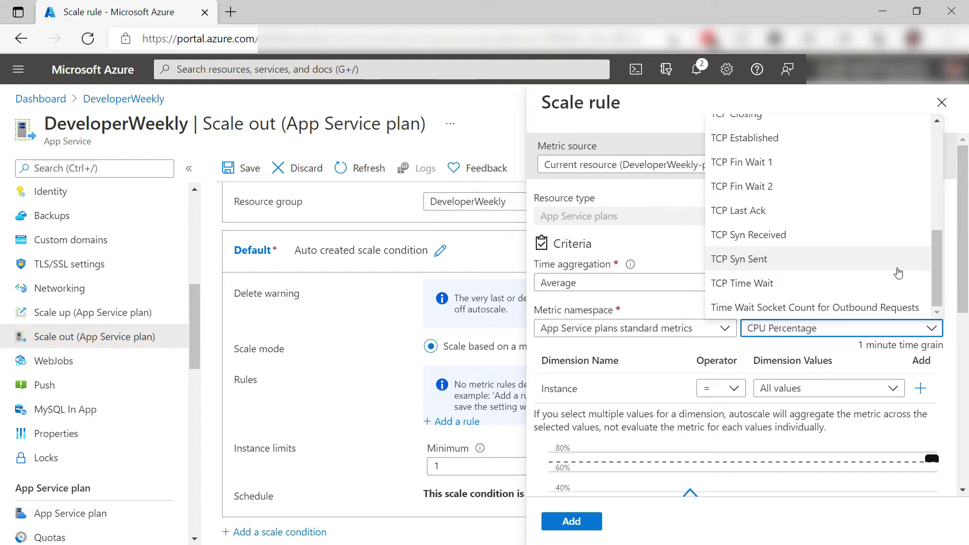
scroll(899, 272, up, 10)
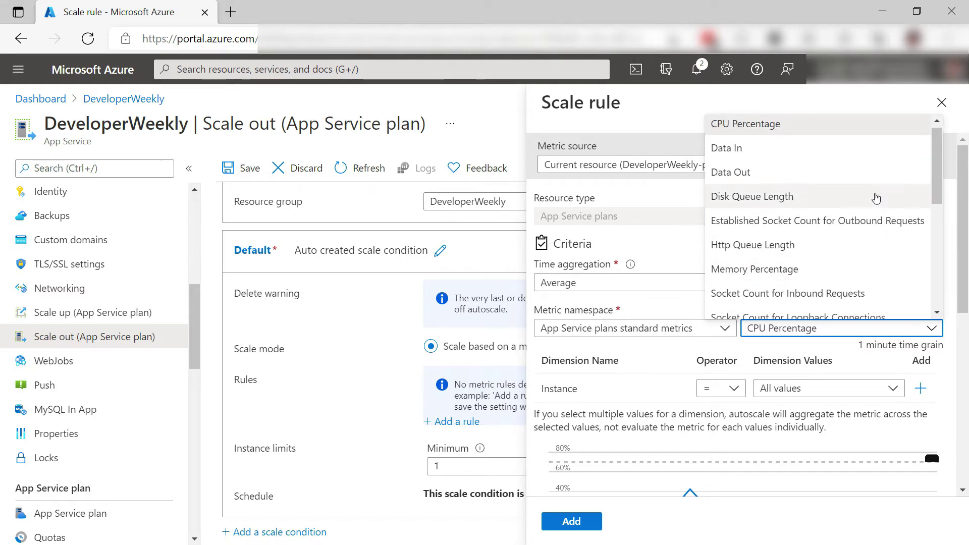
click(871, 174)
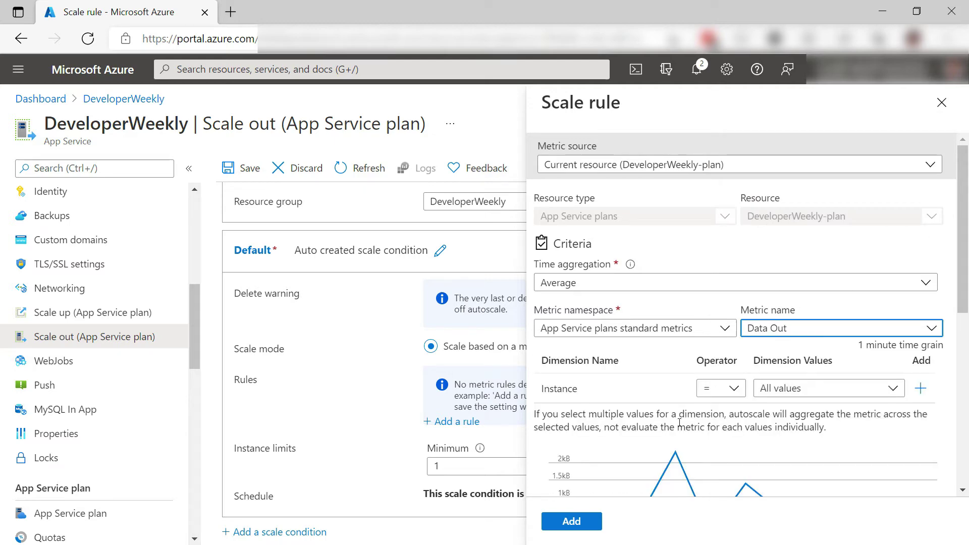
scroll(640, 416, down, 3)
scroll(640, 416, down, 2)
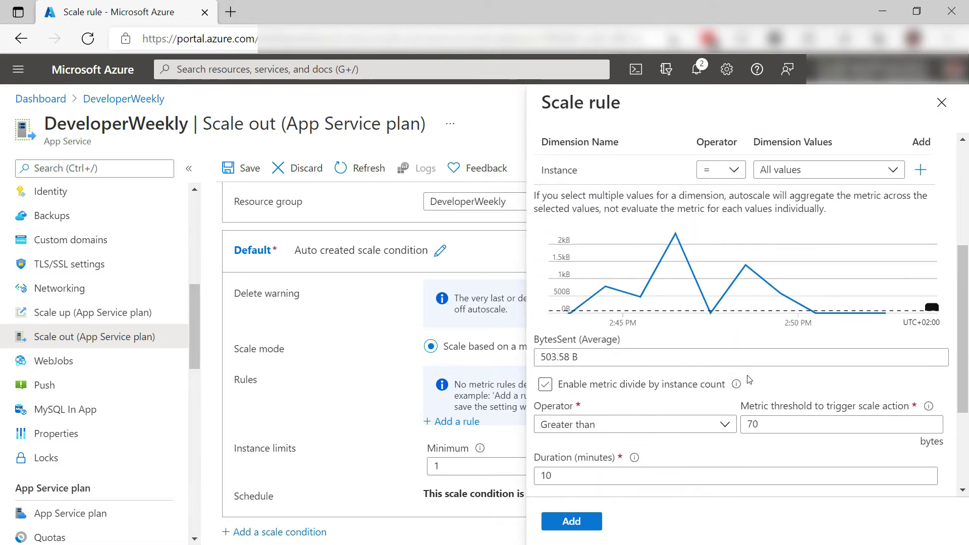
mouse_move(766, 406)
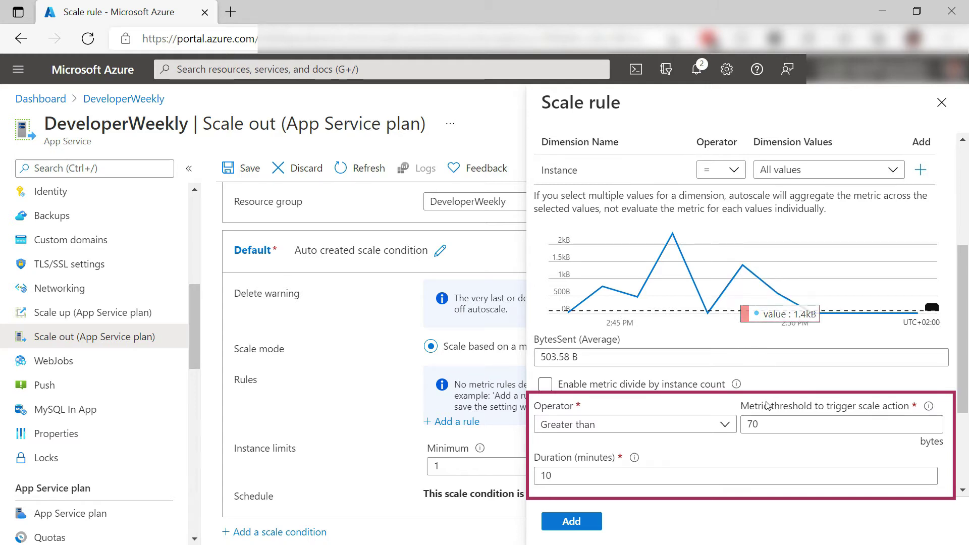
scroll(787, 458, down, 3)
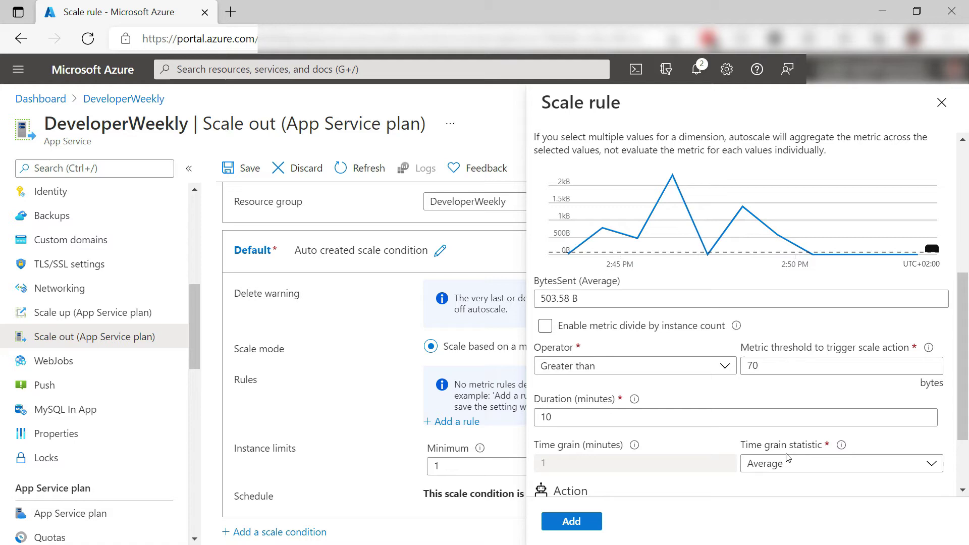
scroll(787, 458, down, 2)
- Set the instance count to 3 and add the BytesSent > 70 scale-out rule
click(730, 474)
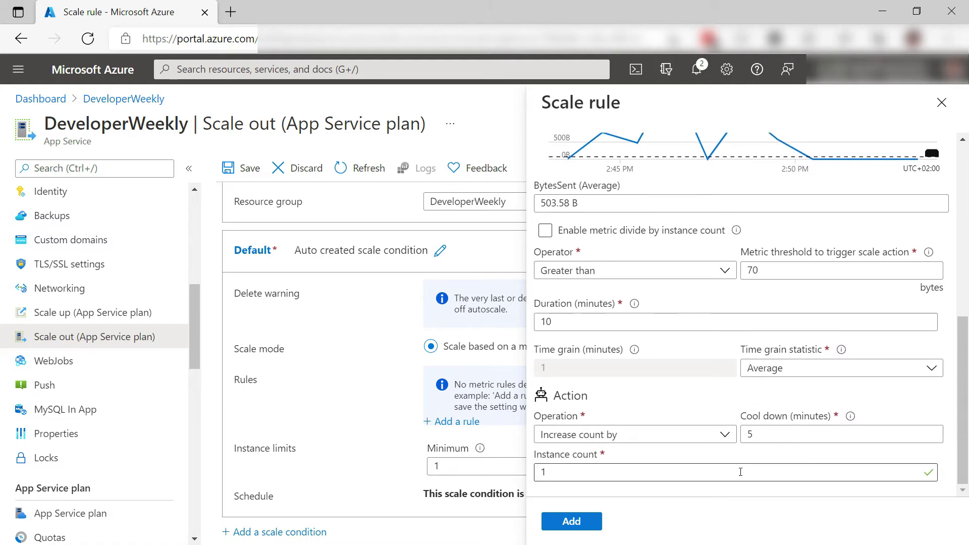
text(3)
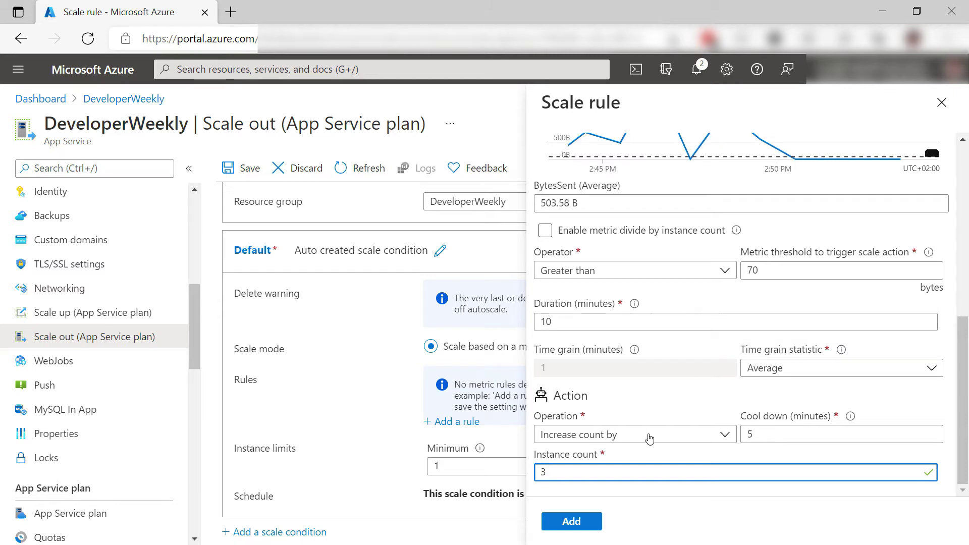
click(577, 522)
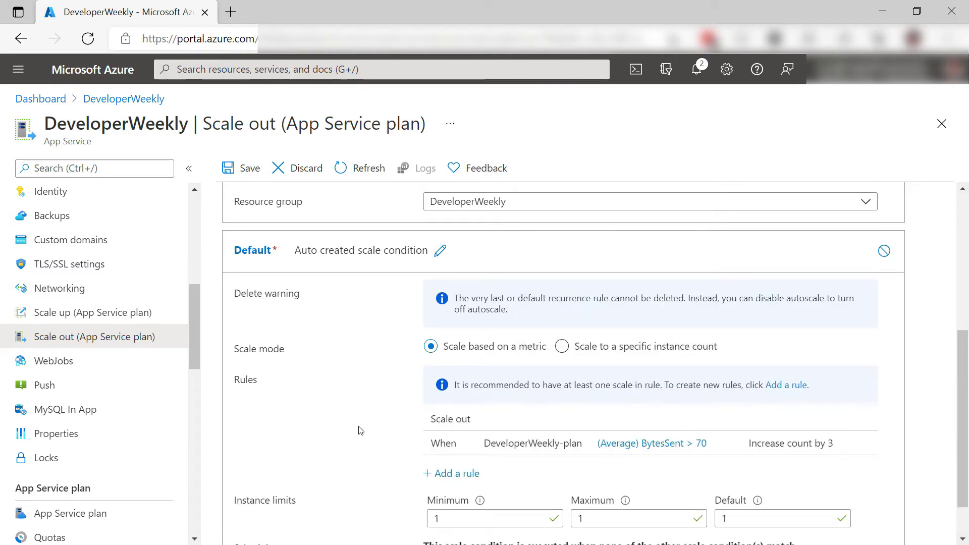
scroll(359, 431, down, 2)
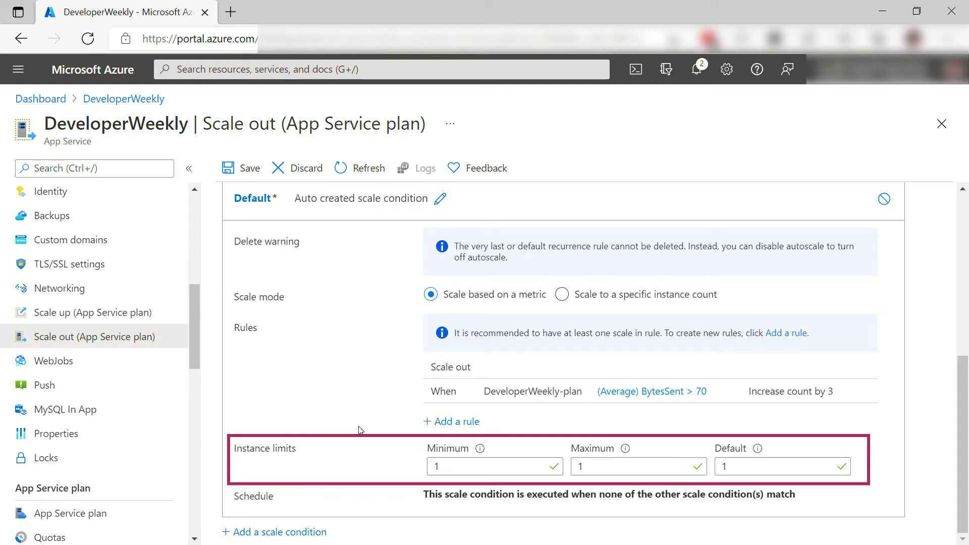
- Change the maximum instance limit to 6, keeping minimum and default at 1
click(629, 466)
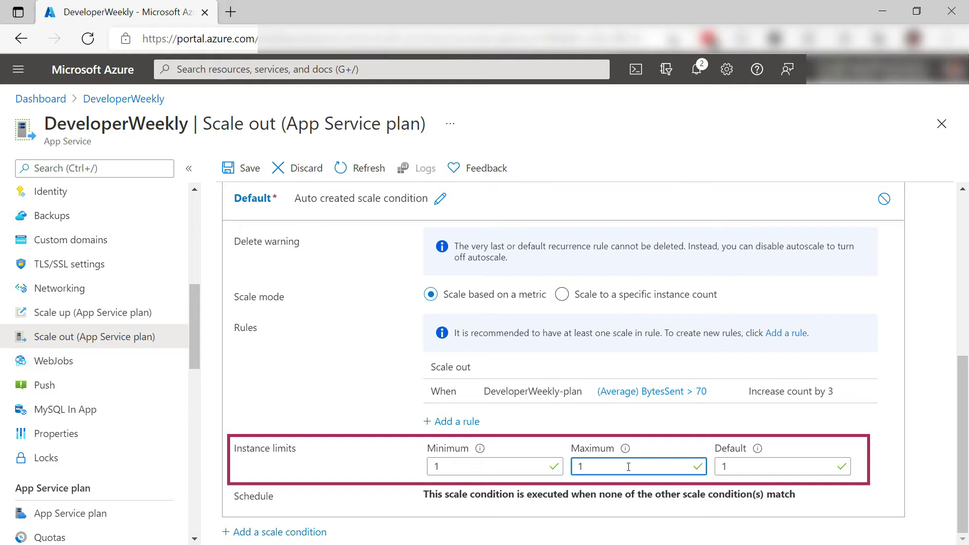
double_click(629, 466)
text(6)
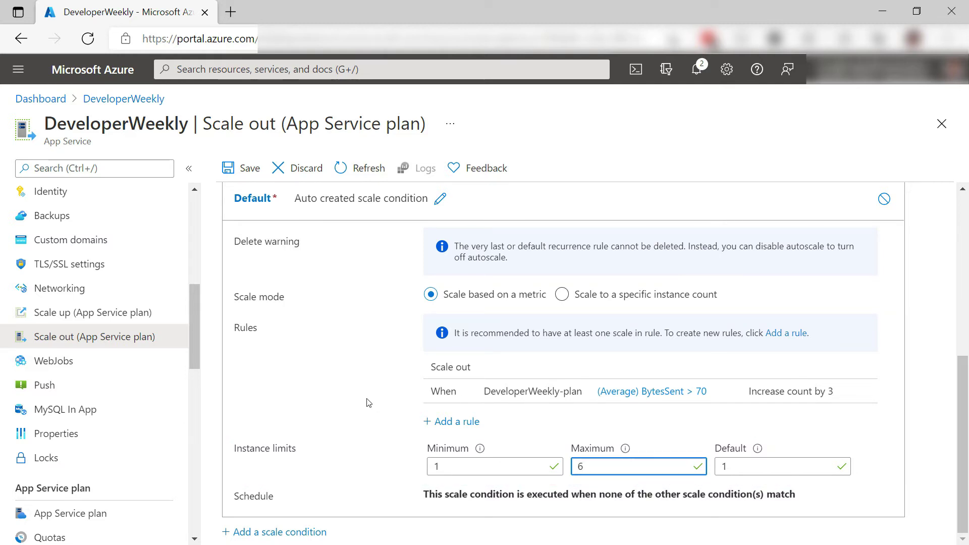
click(367, 402)
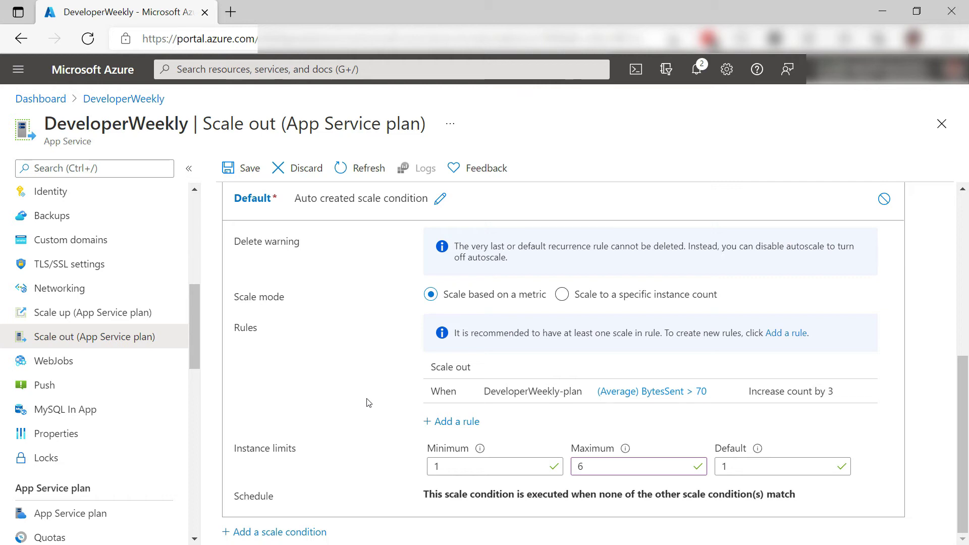
click(309, 535)
scroll(454, 378, down, 5)
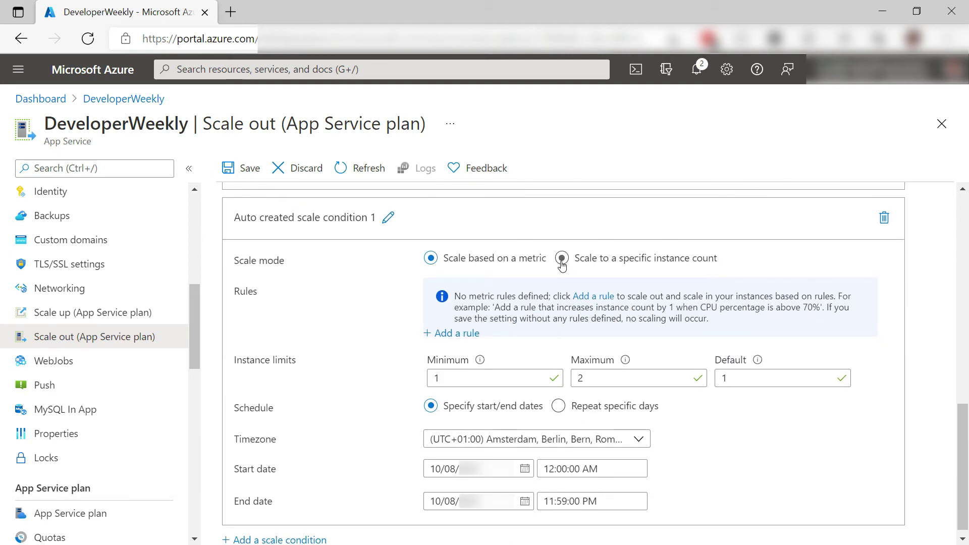
click(562, 258)
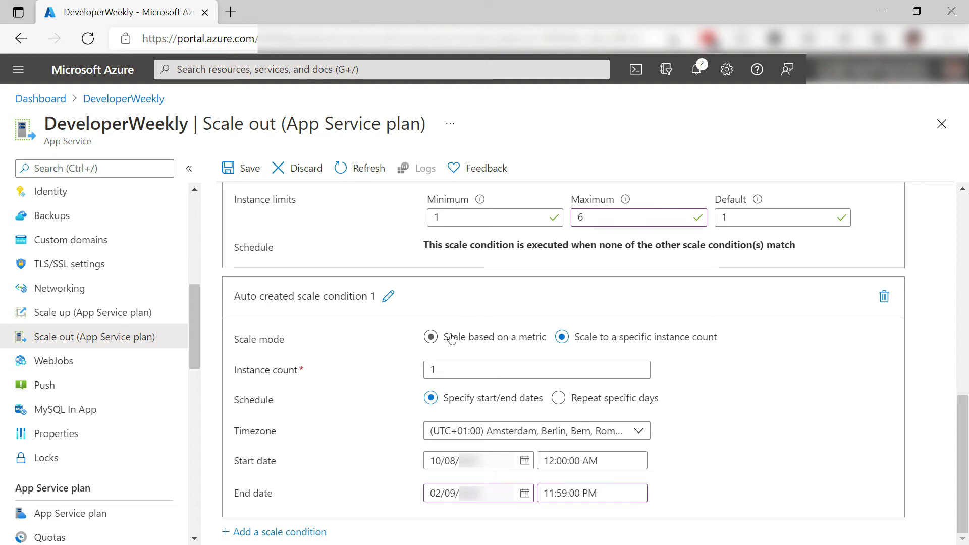
click(431, 336)
click(885, 265)
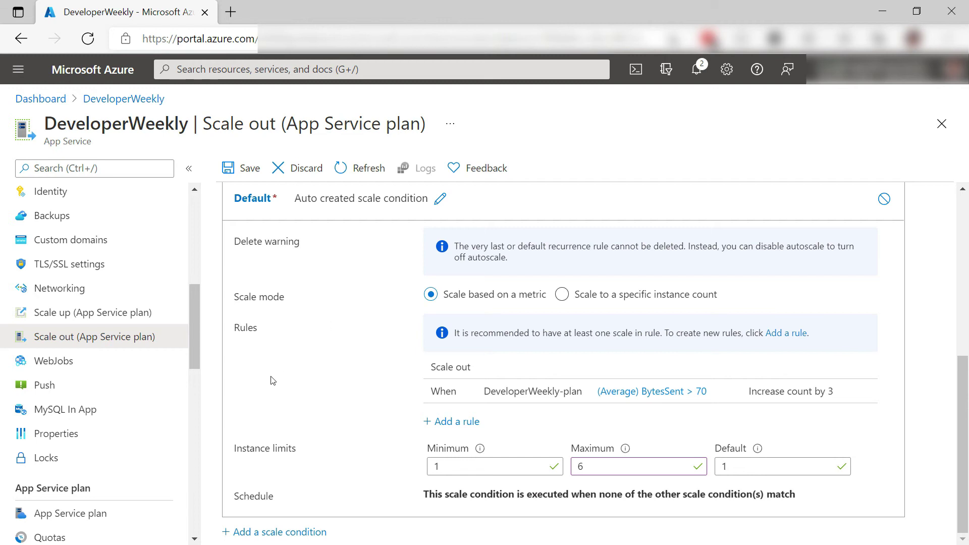
- Add a Data Out rule: Less than 70, Decrease count by 3 instances
click(455, 421)
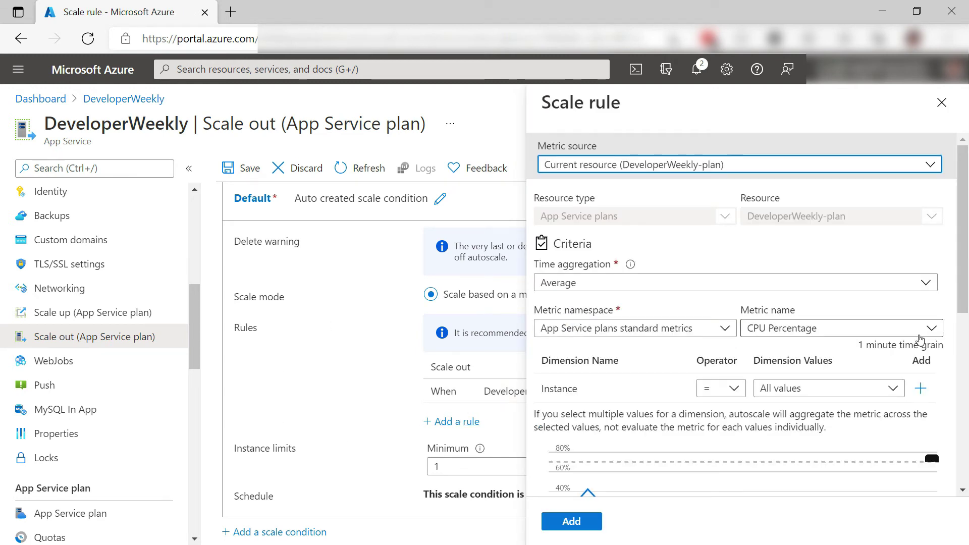
click(841, 327)
click(793, 182)
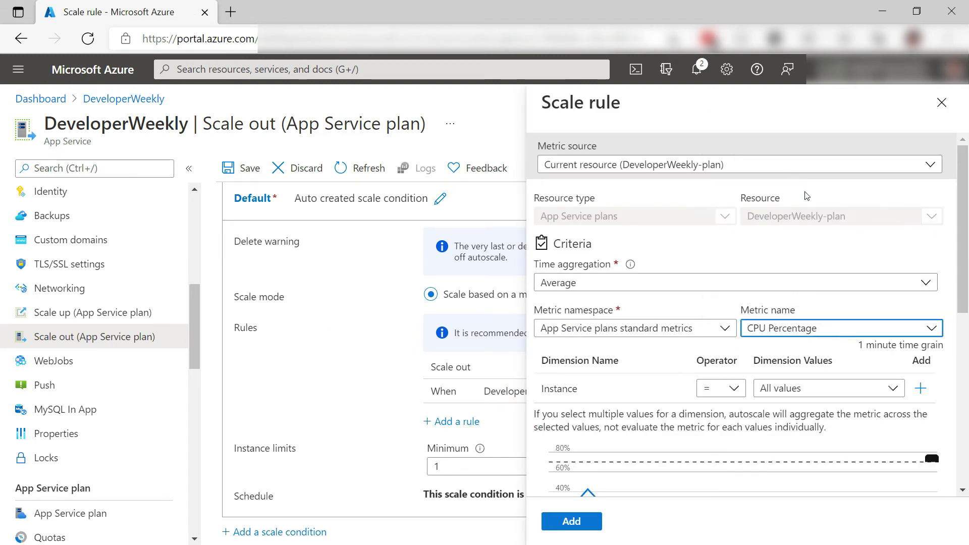
scroll(640, 385, down, 3)
scroll(640, 385, down, 3)
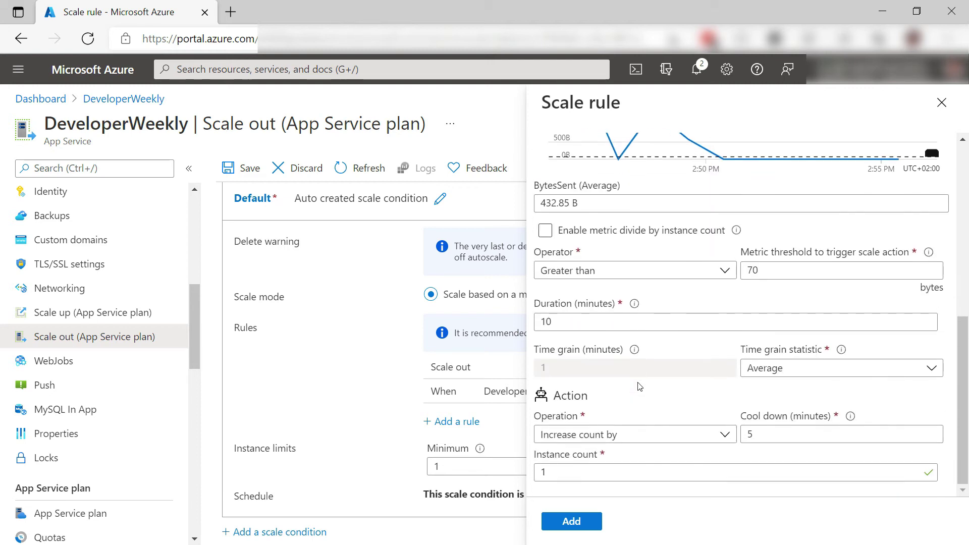
click(727, 271)
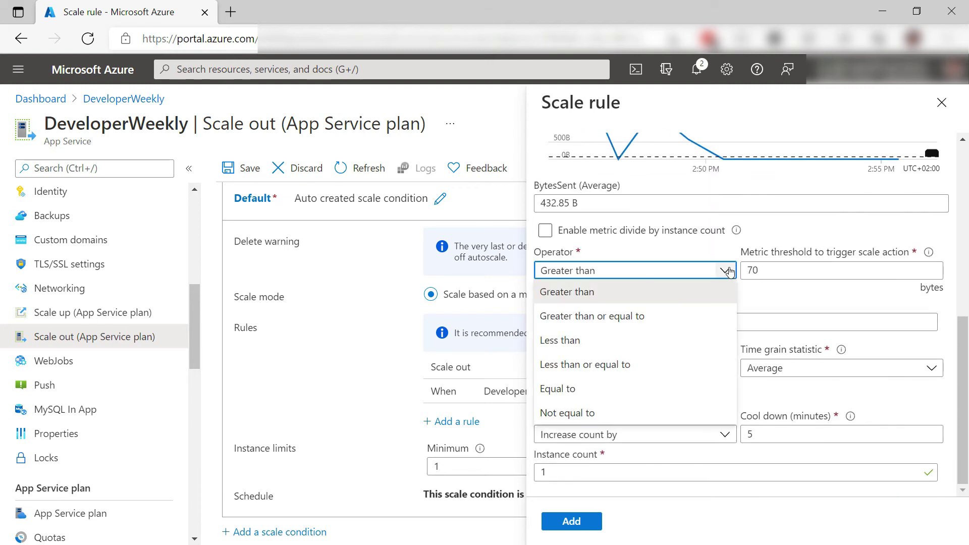
click(665, 341)
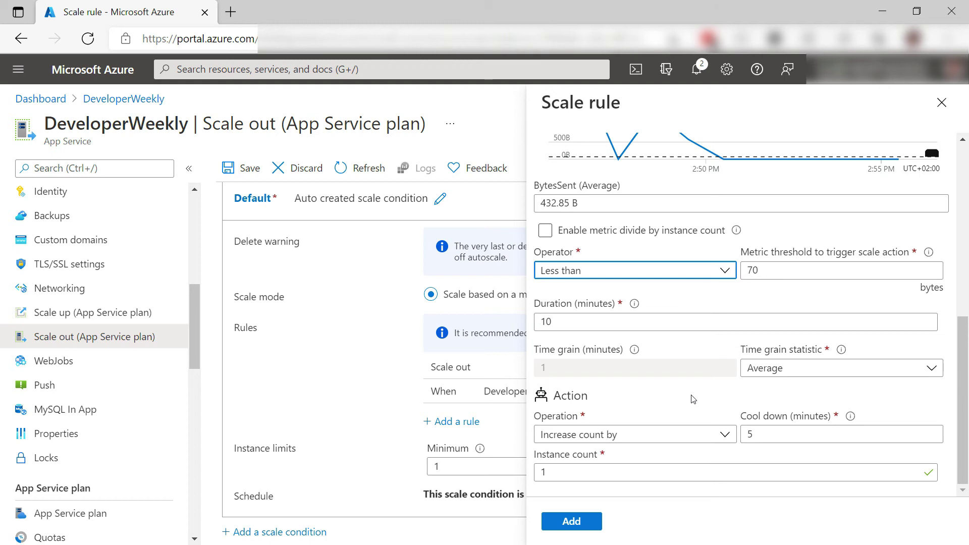
click(722, 433)
click(689, 373)
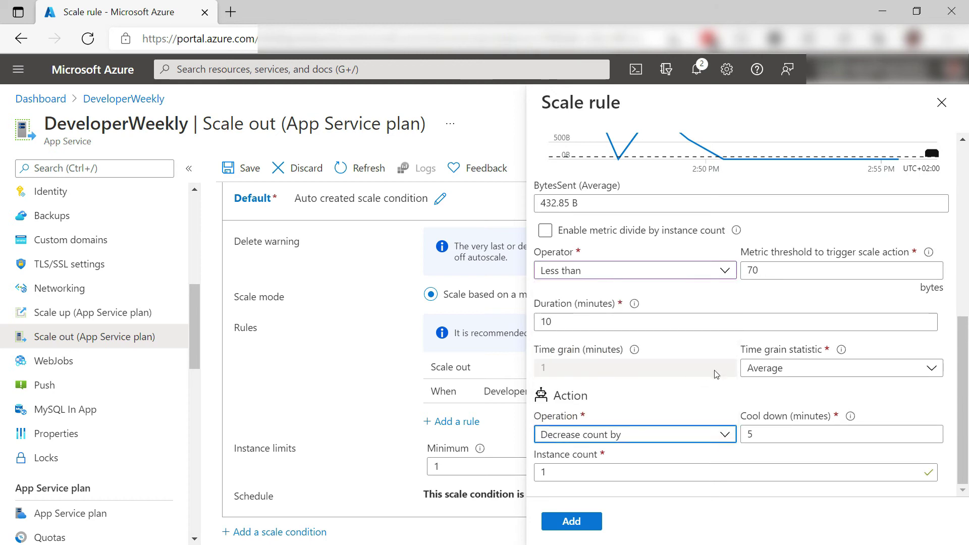
double_click(702, 472)
text(3)
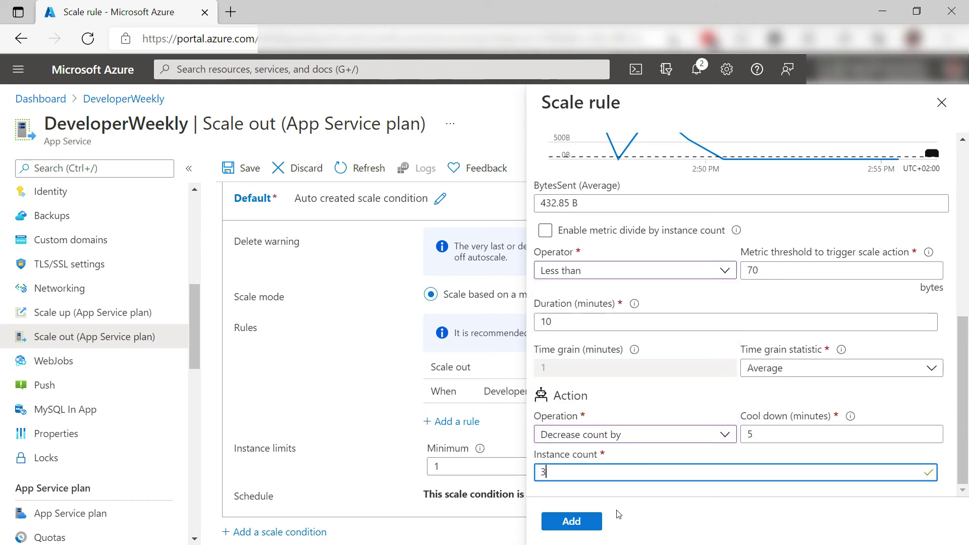
click(572, 521)
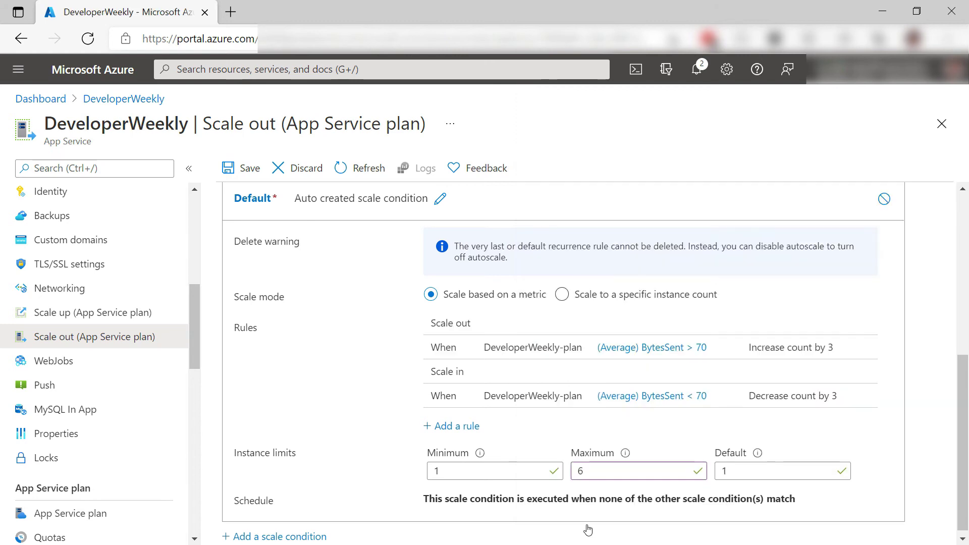
- Save the autoscale configuration for DeveloperWeekly-plan
click(241, 168)
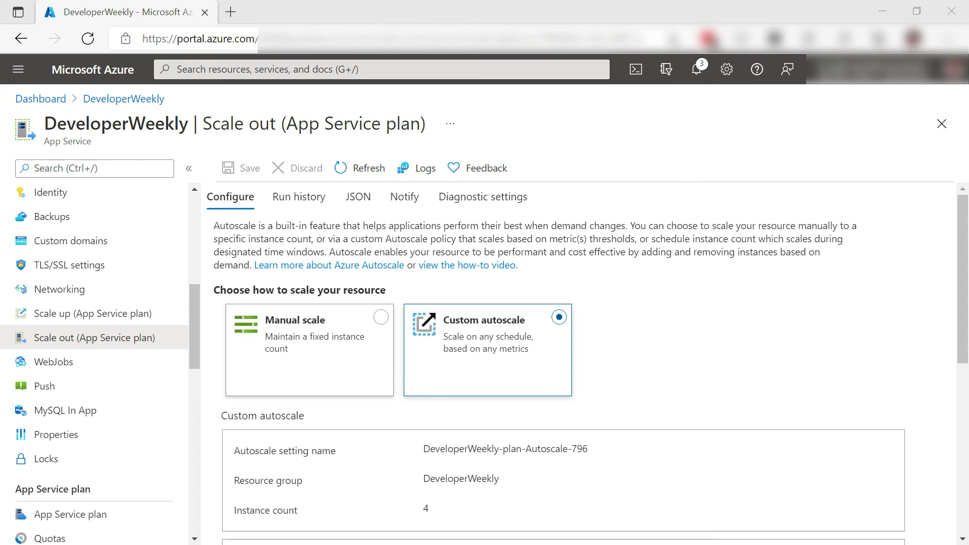
- Show the autoscale run history with 4 observed instances and scale-up events
click(297, 199)
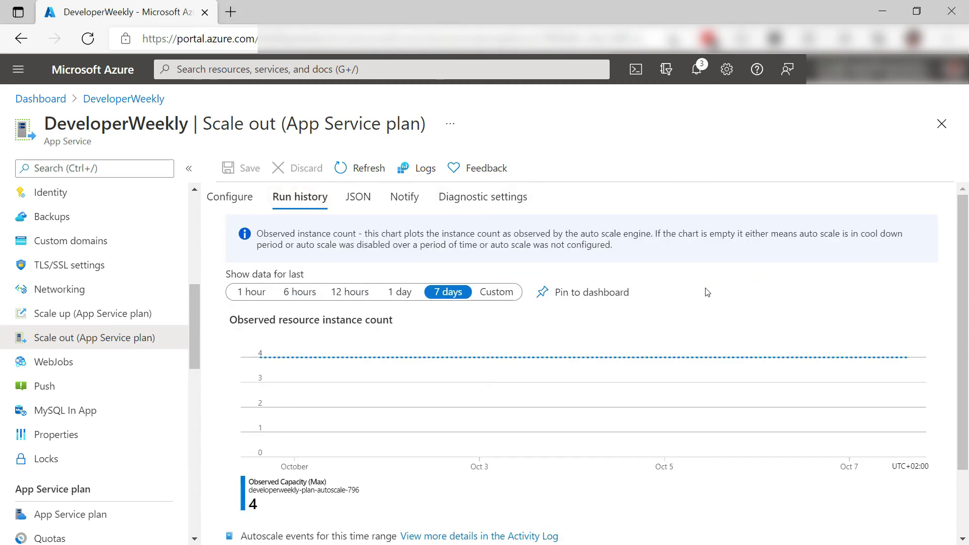
scroll(710, 293, down, 1)
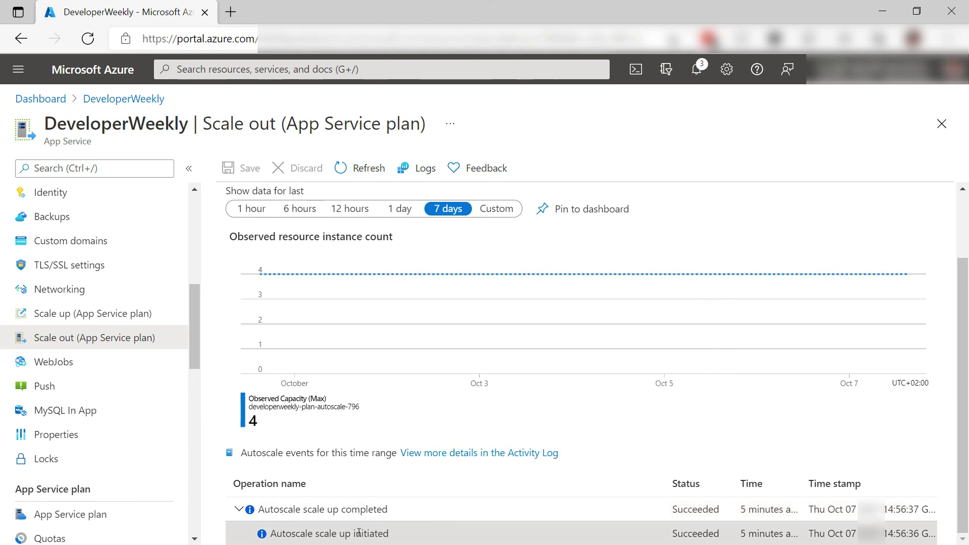